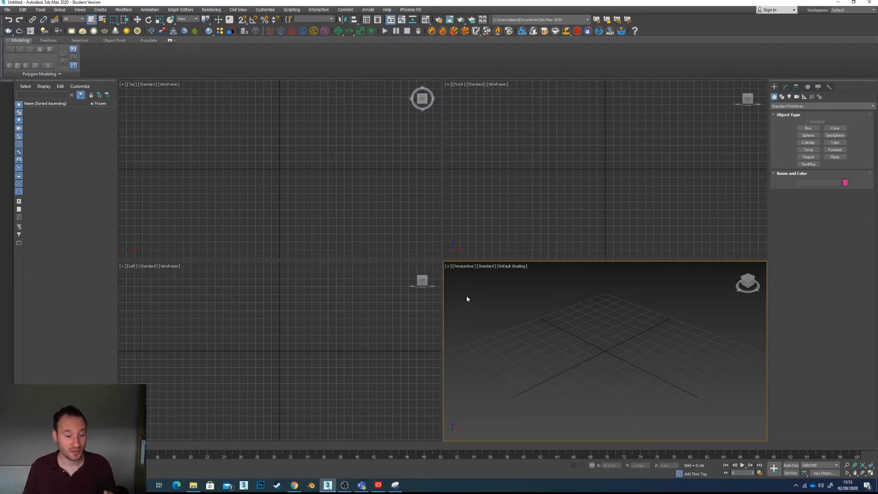
# Switch to File Explorer, create a folder named Warehouse inside Environment Tutorials, and return to 3ds Max
pyautogui.click(198, 487)
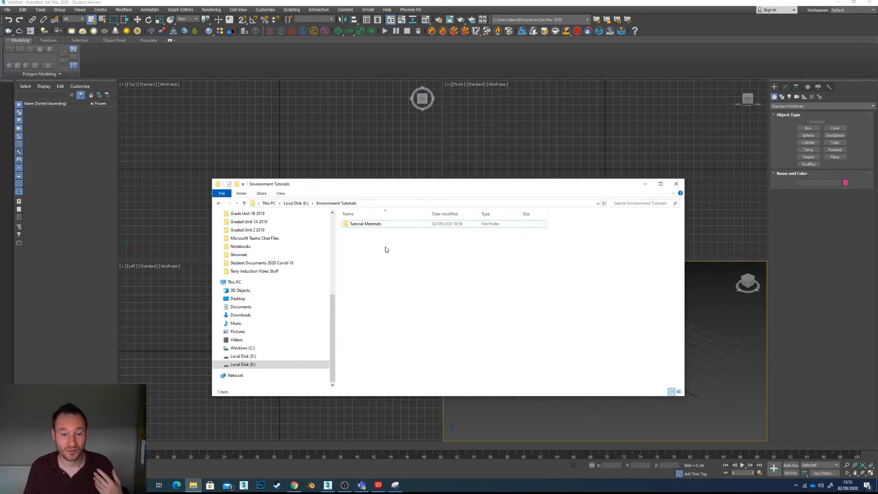
pyautogui.click(369, 225)
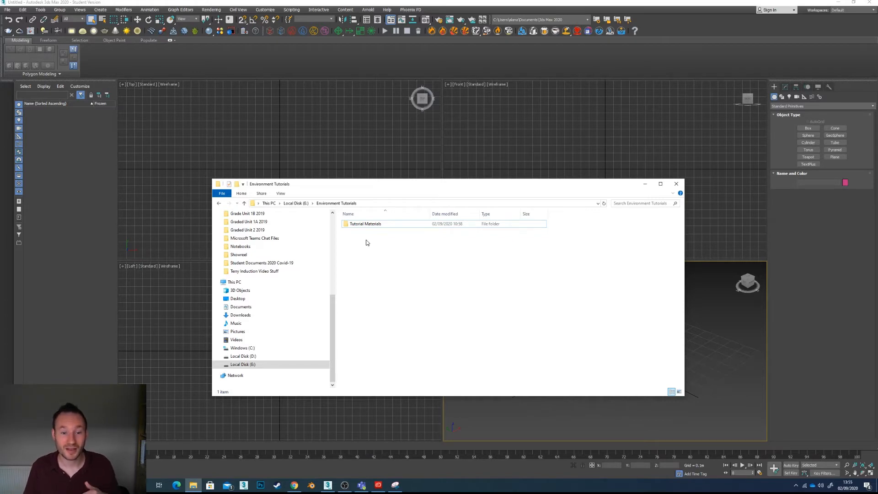
pyautogui.rightClick(366, 241)
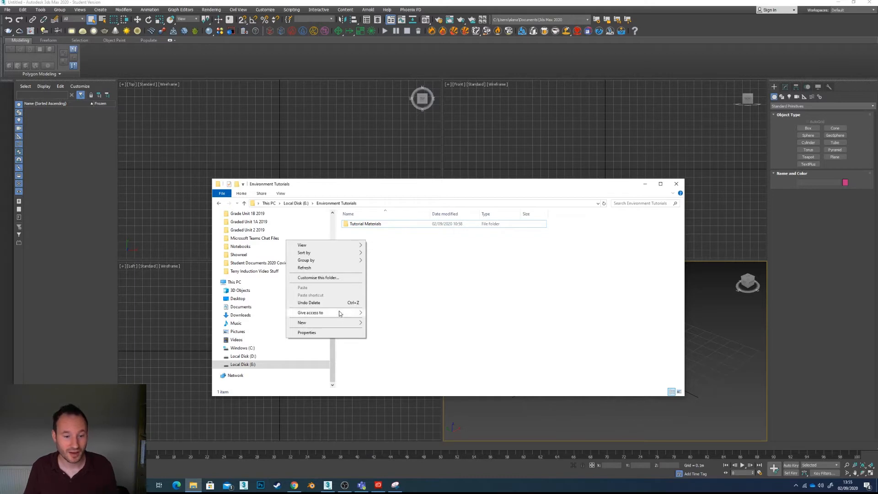
pyautogui.moveTo(339, 322)
pyautogui.click(382, 323)
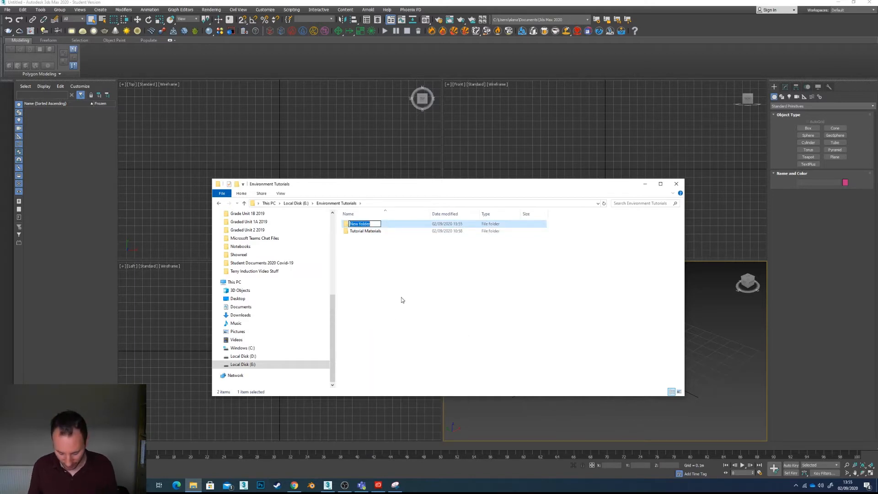
pyautogui.write('Ware')
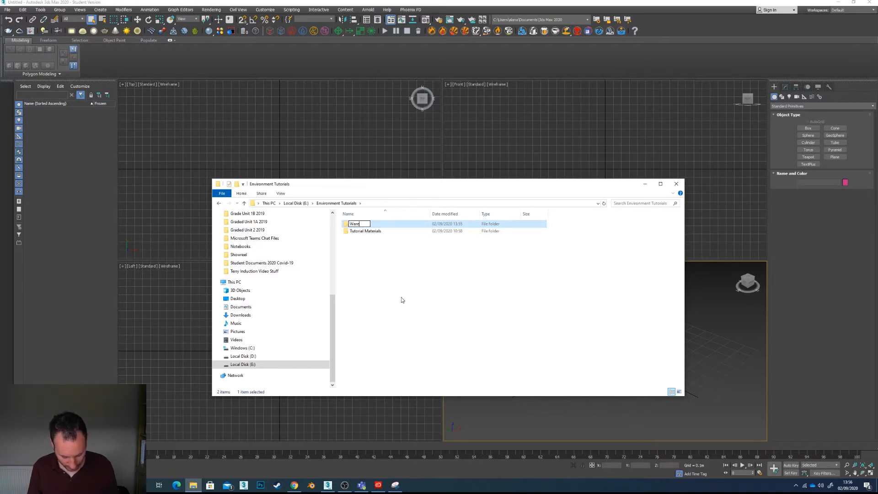
pyautogui.write('house')
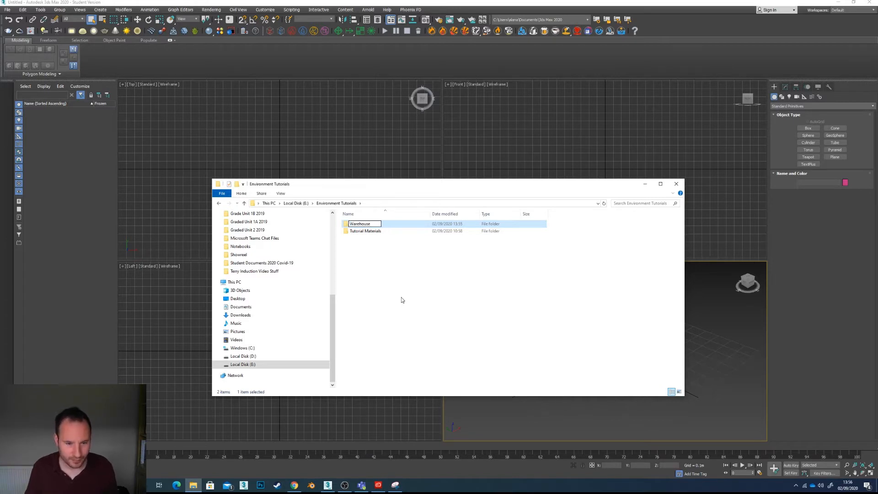
pyautogui.click(402, 269)
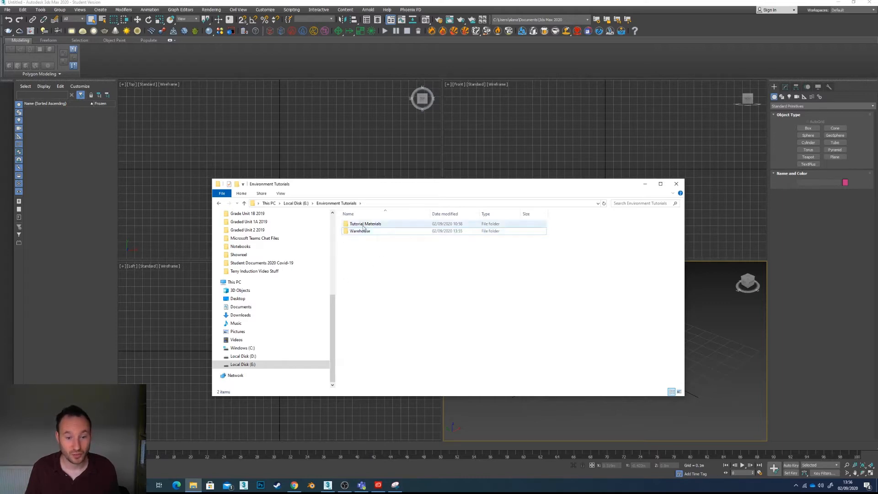
pyautogui.click(829, 330)
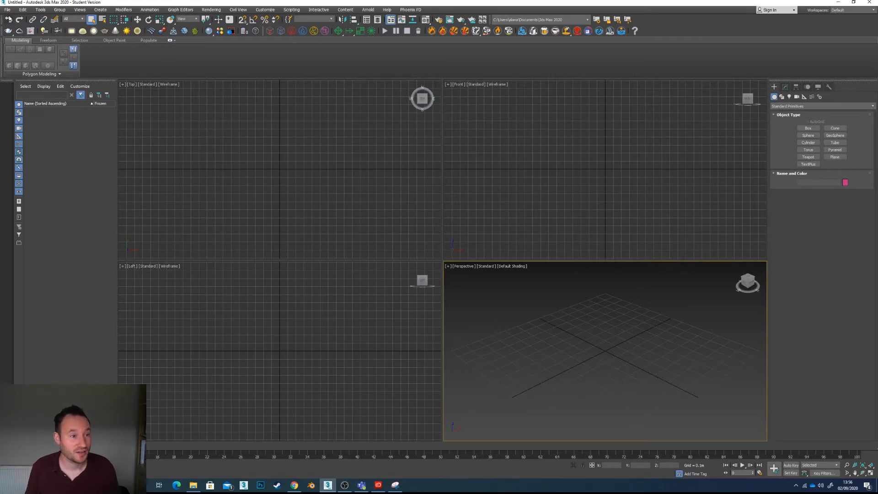
pyautogui.click(8, 10)
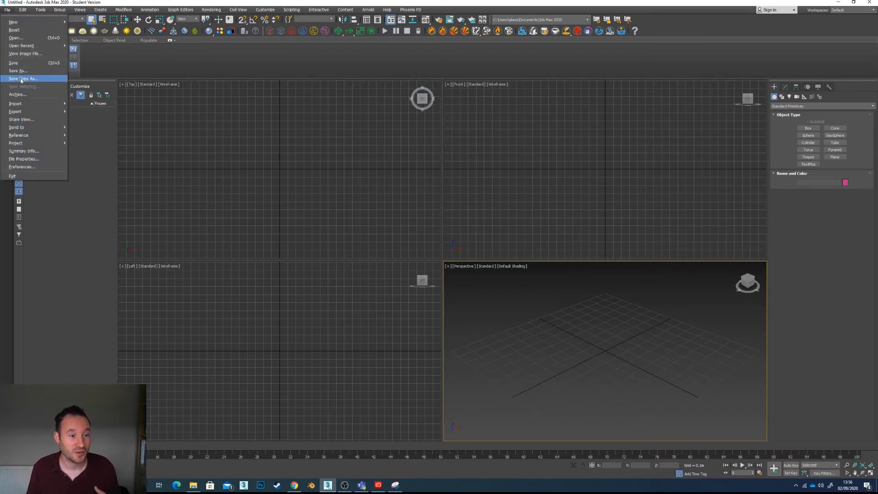
pyautogui.moveTo(33, 136)
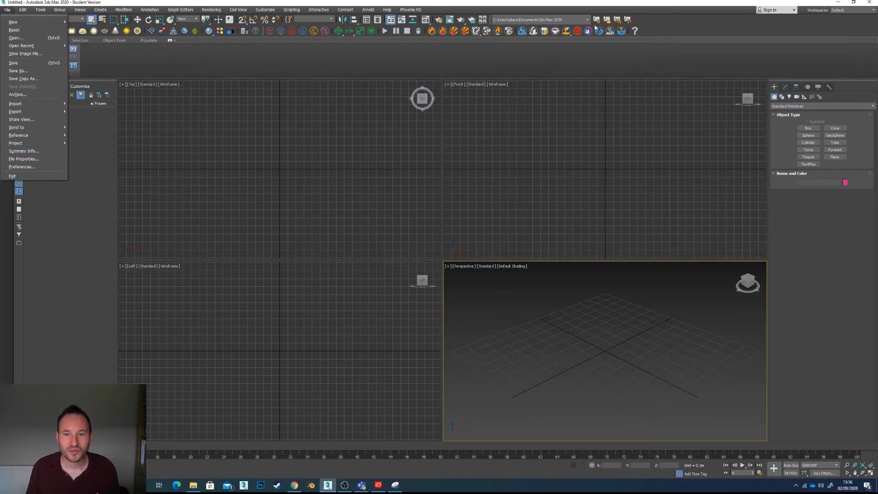
pyautogui.click(595, 78)
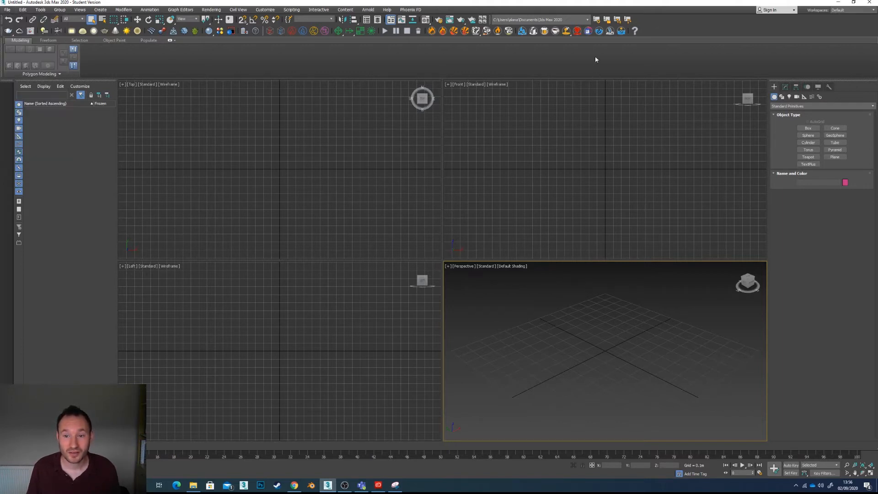
# Set the project folder to Warehouse inside Environment Tutorials on Local Disk (E:)
pyautogui.click(618, 20)
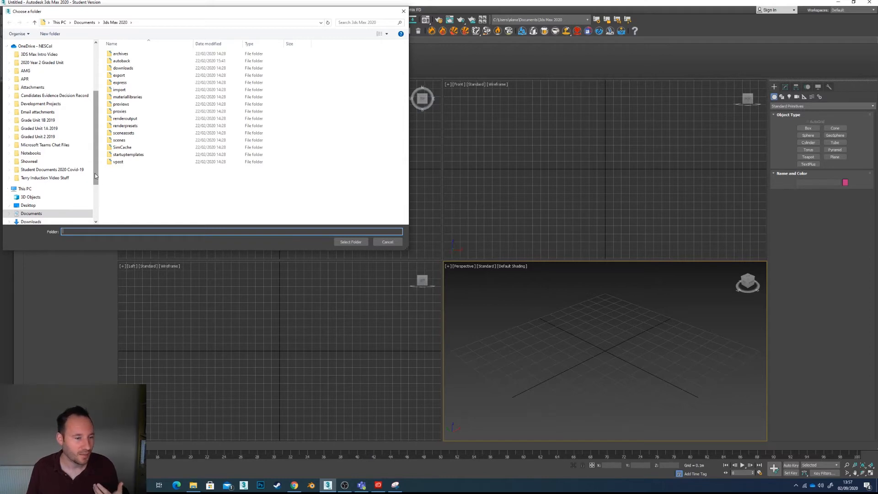
pyautogui.scroll(-3, 97, 176)
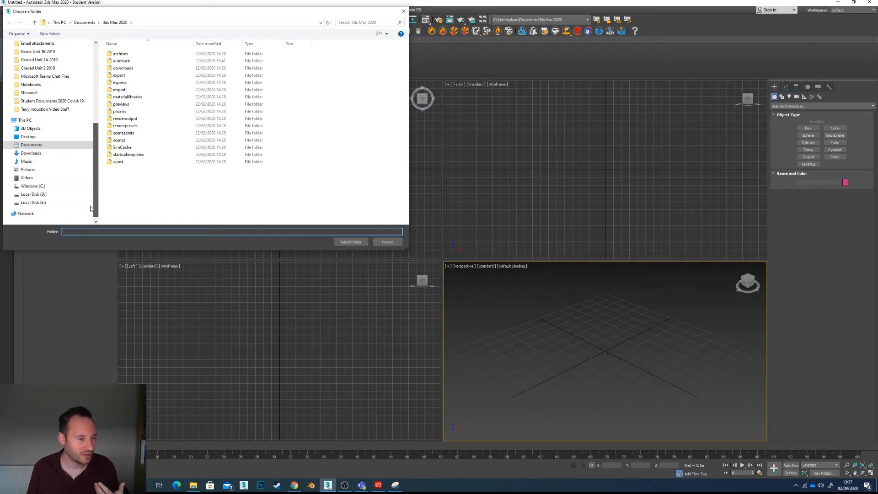
pyautogui.click(47, 208)
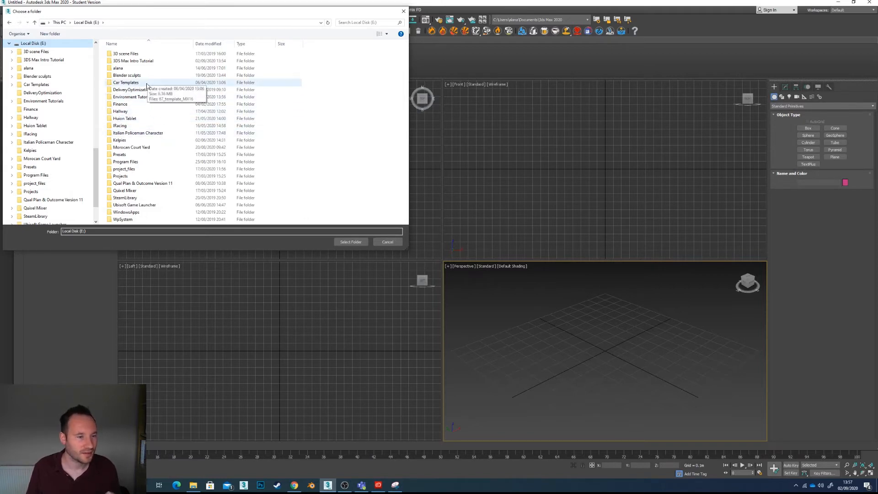
pyautogui.doubleClick(140, 97)
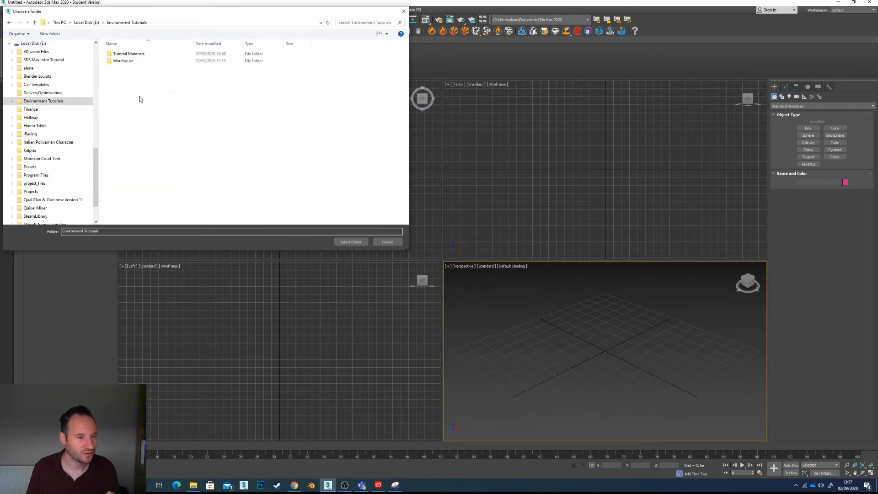
pyautogui.click(133, 62)
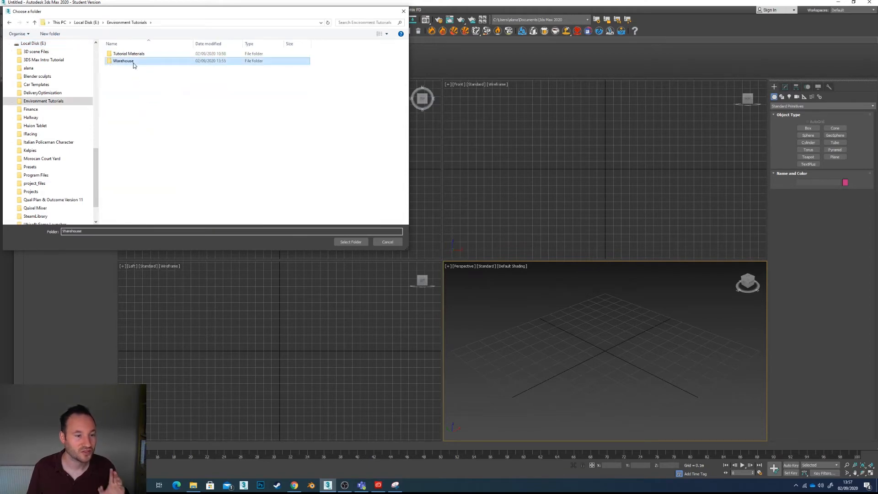
pyautogui.click(350, 242)
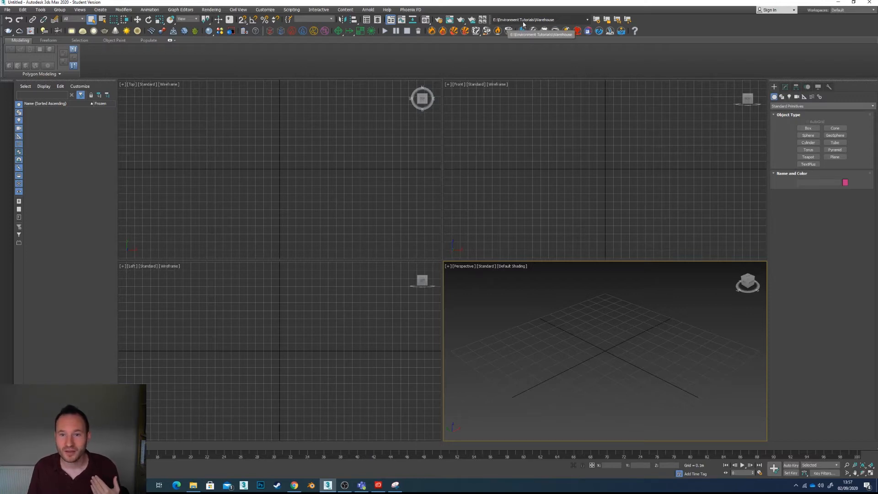
# Examine the Warehouse project structure in File Explorer, including sceneassets, its images subfolder and the scenes folder, and return to 3ds Max
pyautogui.click(193, 485)
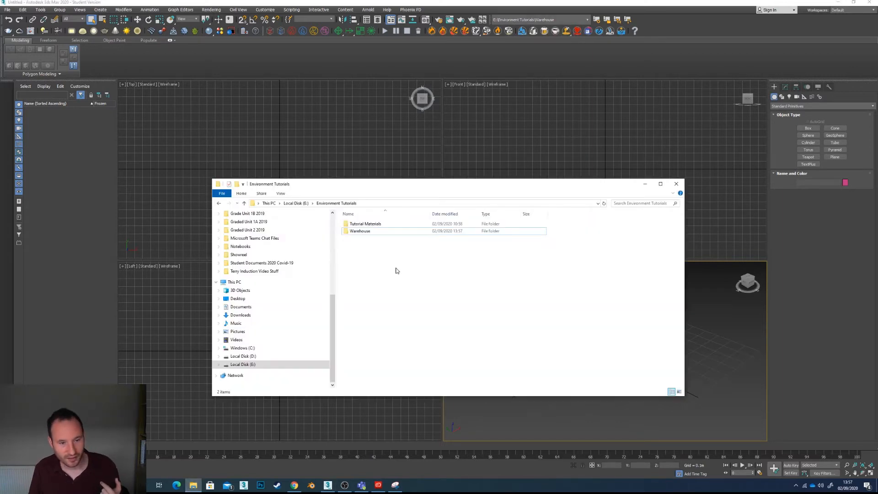
pyautogui.click(365, 235)
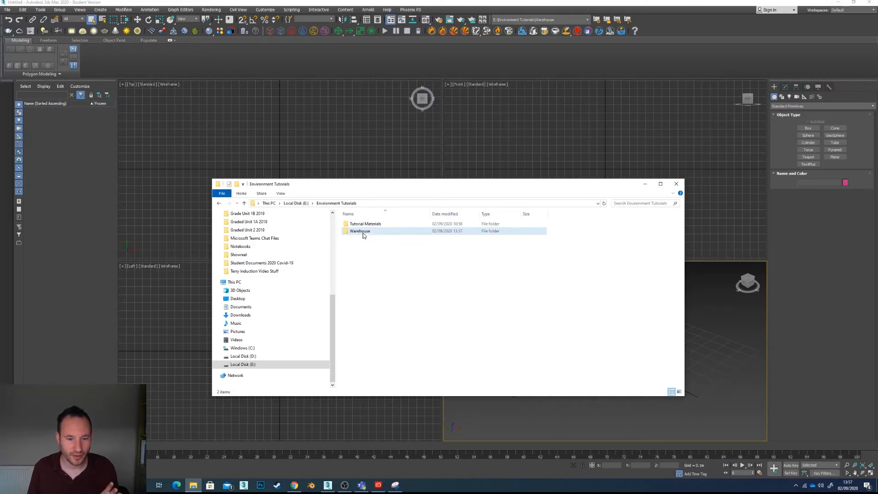
pyautogui.doubleClick(363, 235)
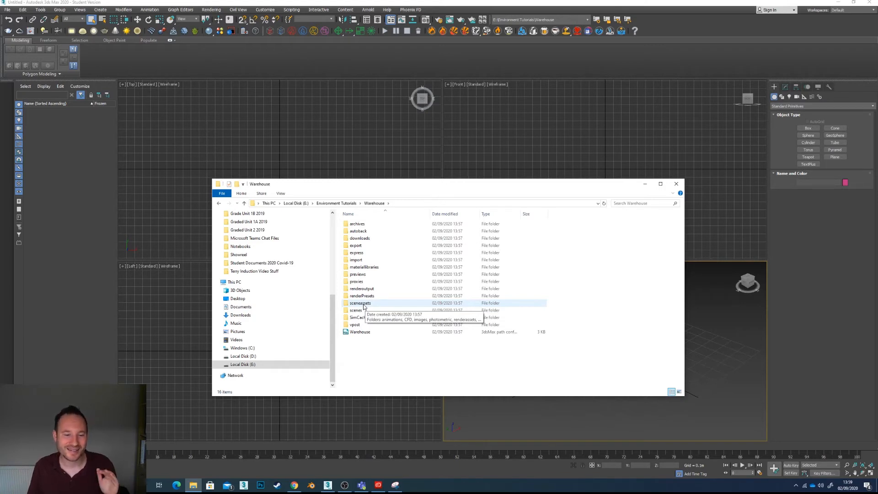
pyautogui.doubleClick(360, 303)
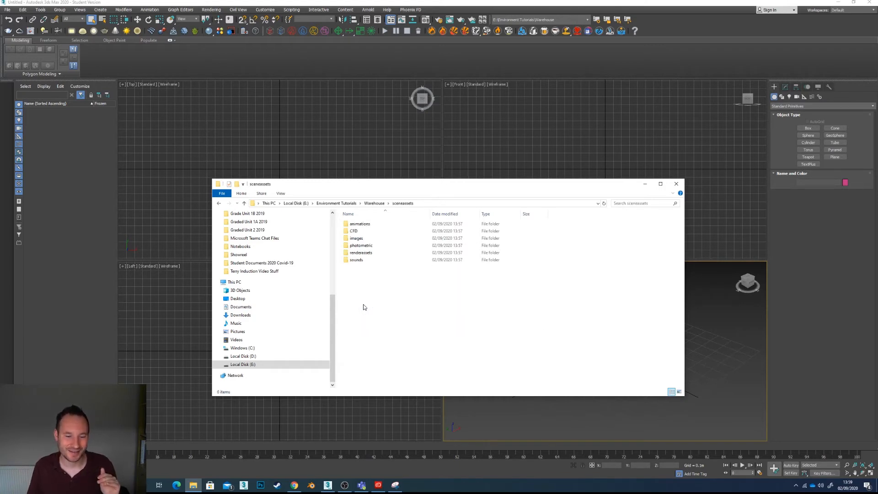
pyautogui.doubleClick(357, 238)
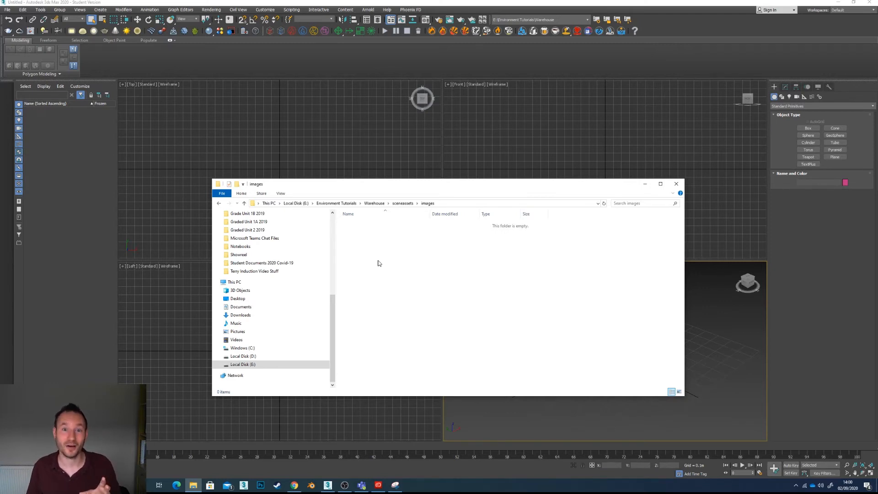
pyautogui.click(219, 204)
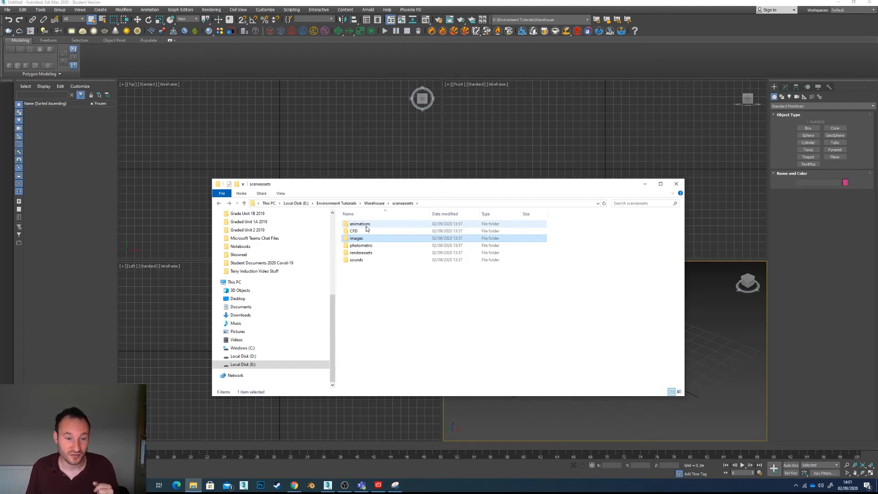
pyautogui.click(220, 203)
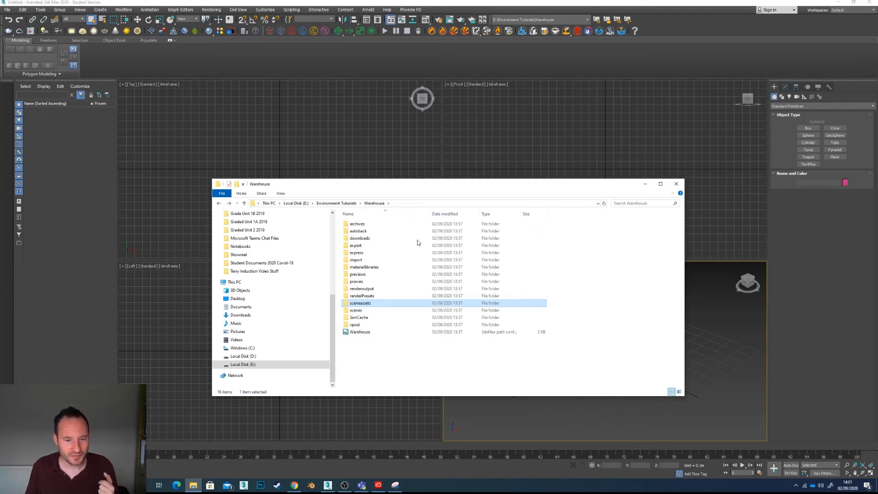
pyautogui.doubleClick(371, 312)
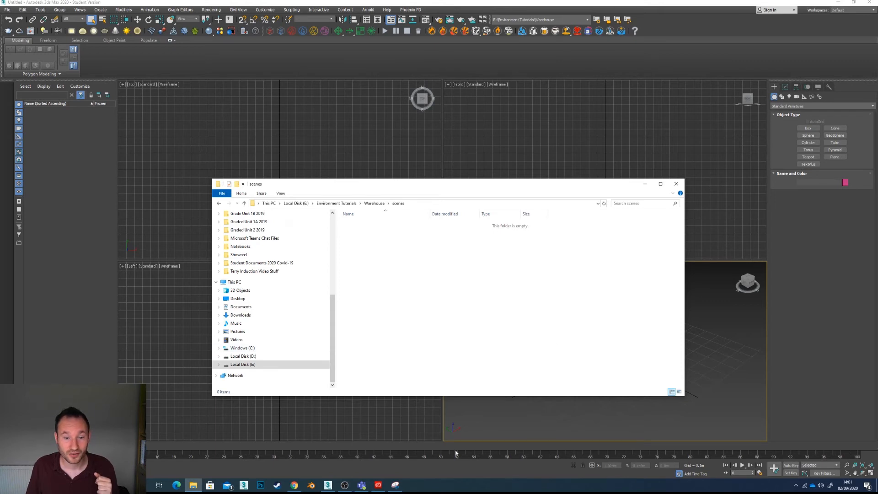
pyautogui.click(806, 333)
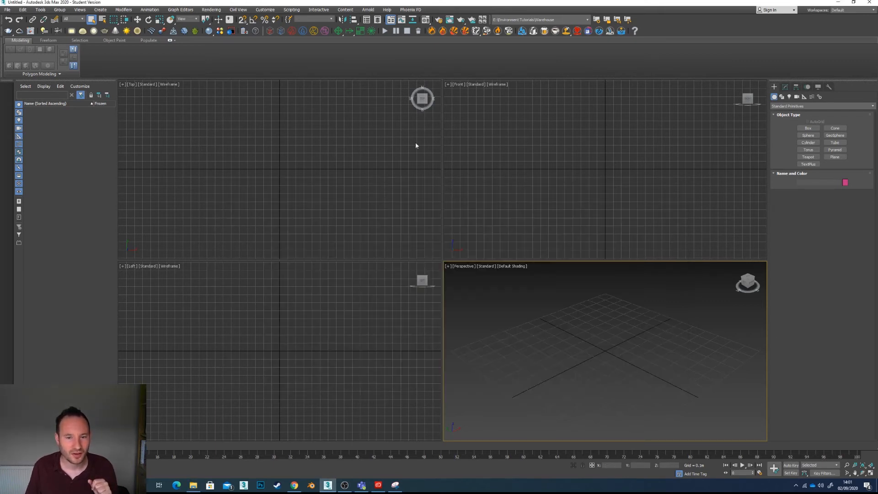
pyautogui.click(7, 11)
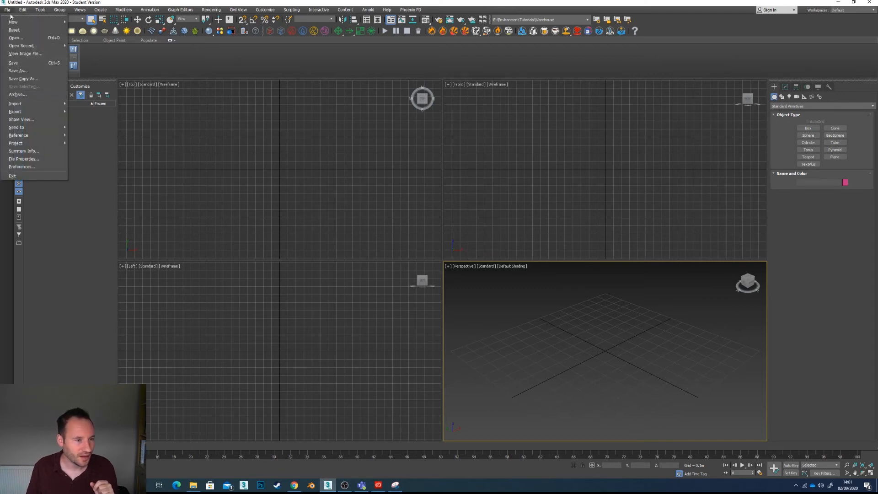
pyautogui.click(34, 71)
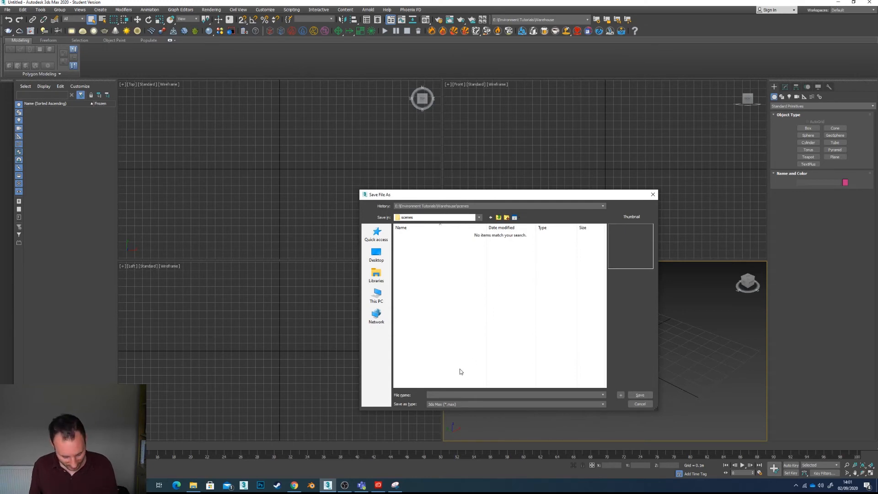
pyautogui.write('Warehouse')
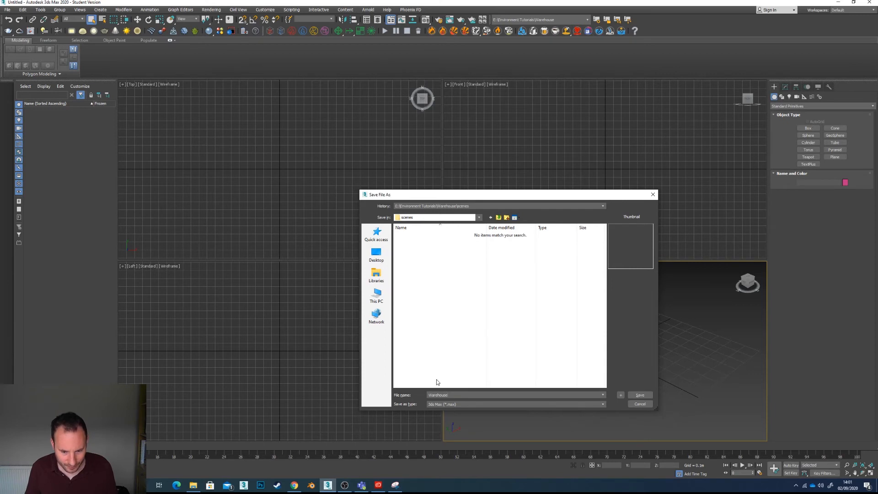
pyautogui.click(642, 407)
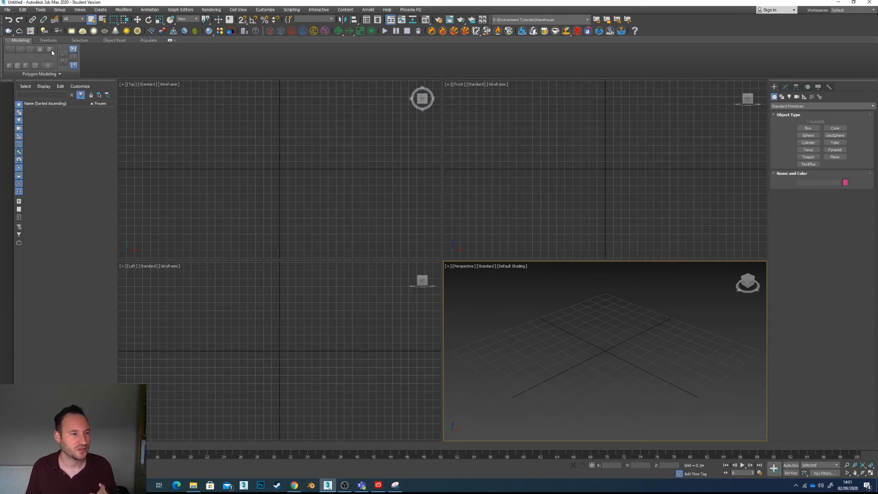
# Check the file handling preferences for the option that converts local file paths to relative, and accept the settings
pyautogui.click(7, 10)
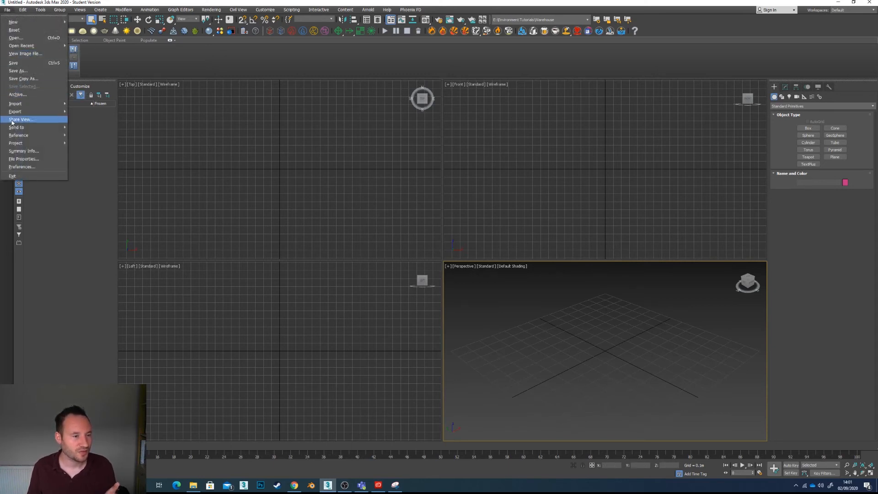
pyautogui.click(21, 167)
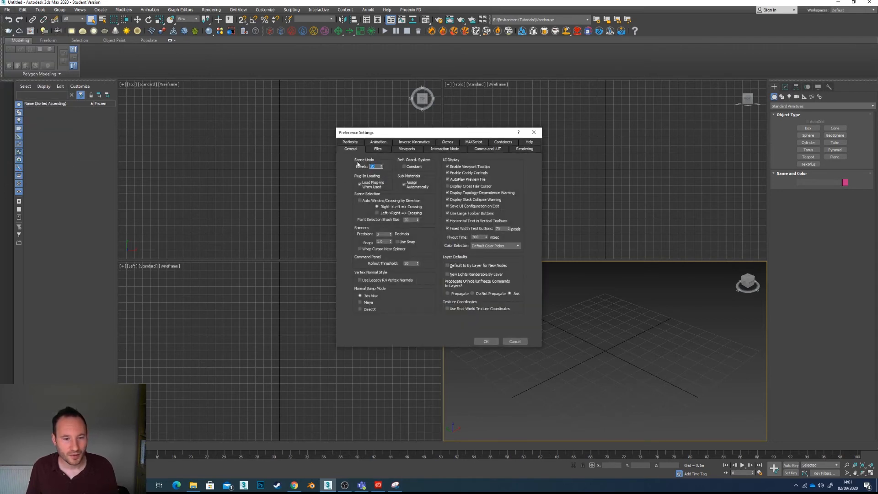
pyautogui.click(379, 149)
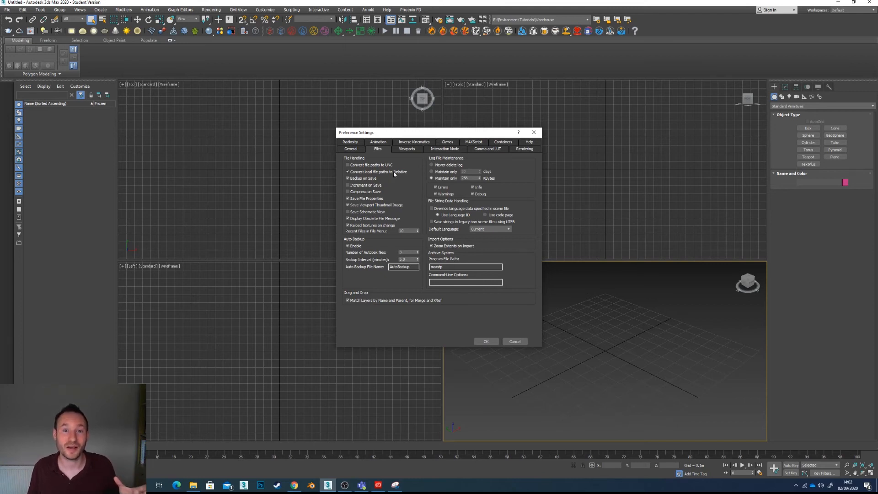
pyautogui.click(488, 342)
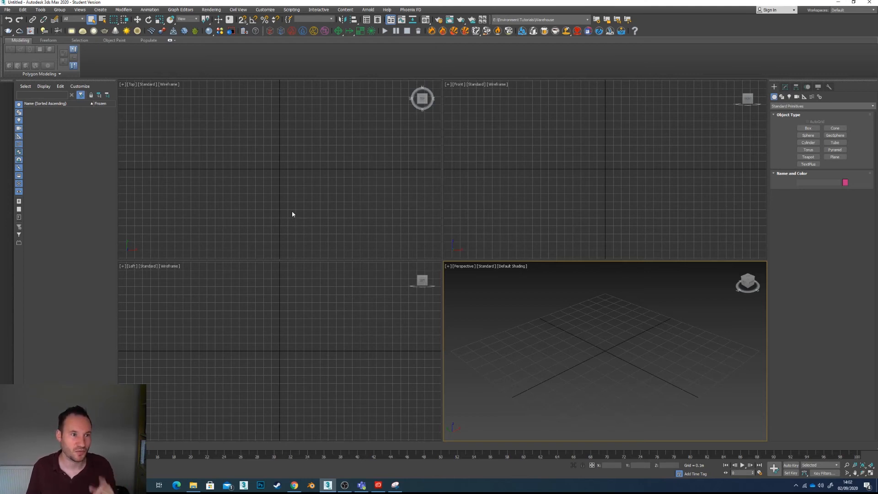
# Save the scene as Warehouse in the project's scenes folder, using the 3ds Max (*.max) file type
pyautogui.click(8, 10)
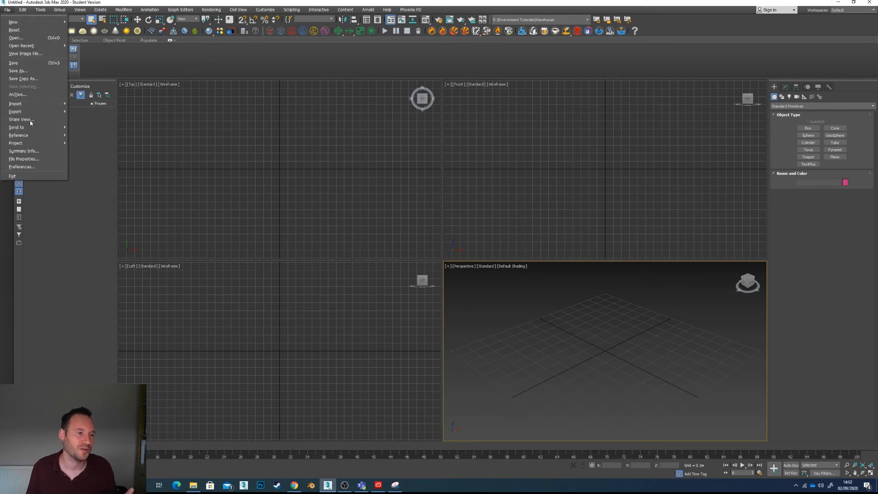
pyautogui.click(19, 70)
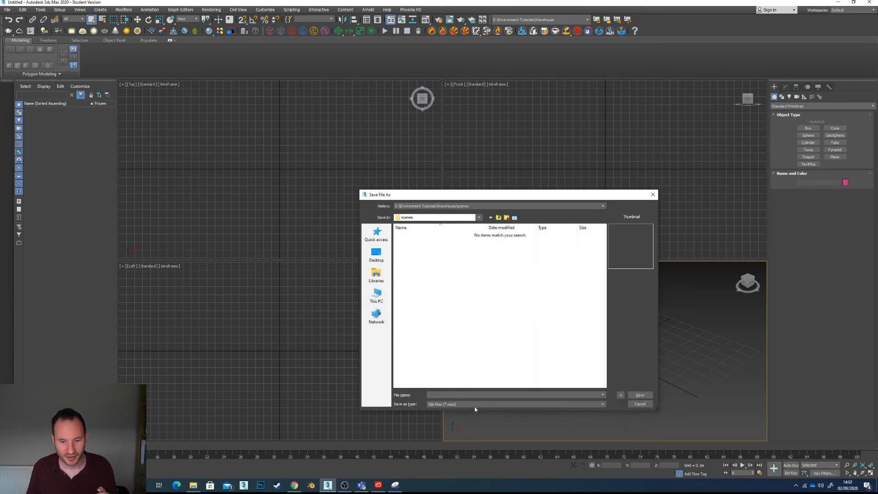
pyautogui.click(478, 405)
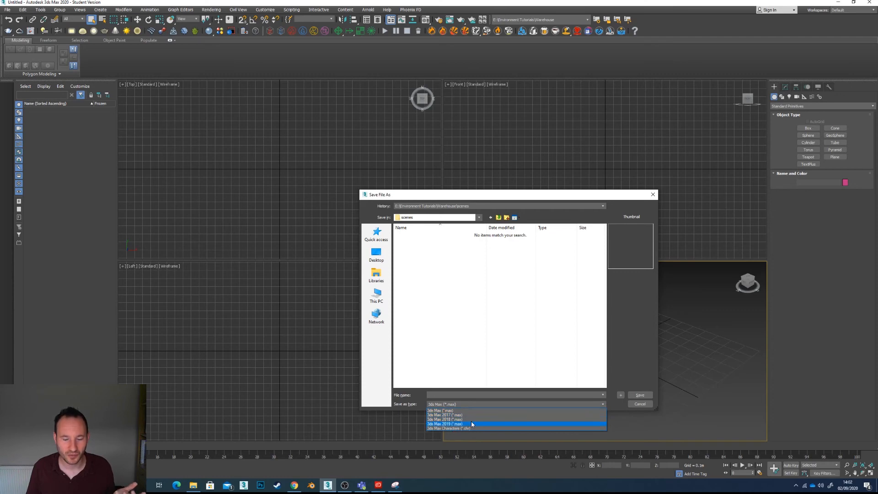
pyautogui.click(456, 396)
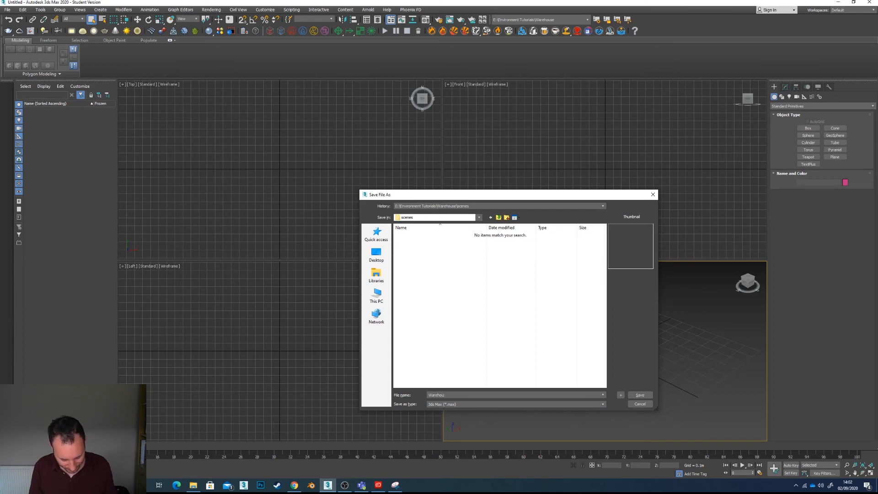
pyautogui.click(640, 396)
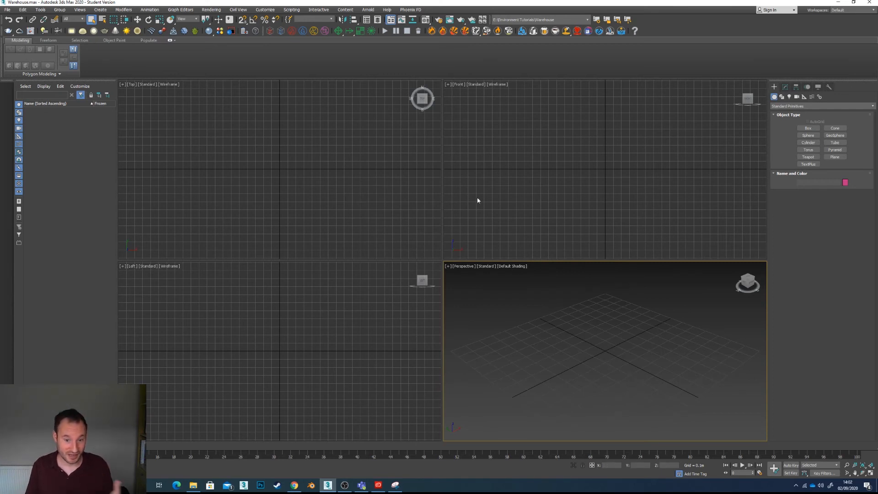
# Switch to File Explorer to check the scenes folder for the saved Warehouse file, and return to 3ds Max
pyautogui.moveTo(194, 487)
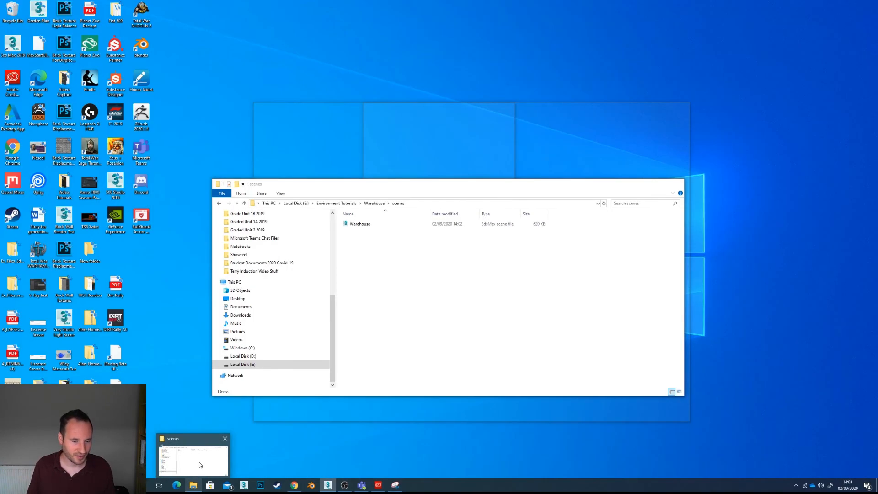
pyautogui.click(193, 459)
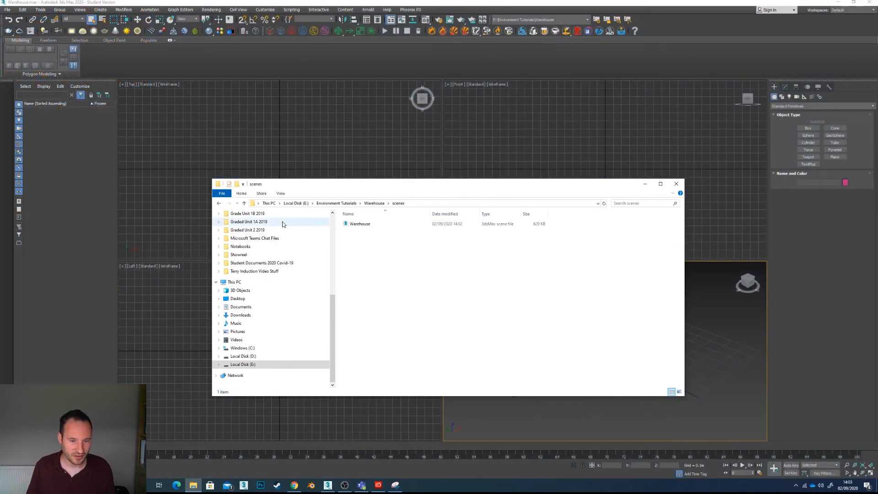
pyautogui.click(828, 339)
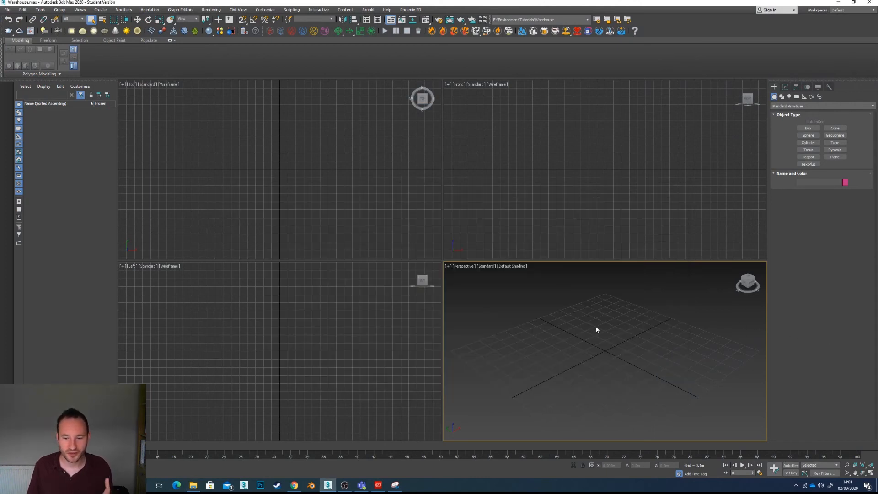
# Save an incremented copy of the scene as Warehouse01, and switch to File Explorer to check it in the scenes folder
pyautogui.click(7, 10)
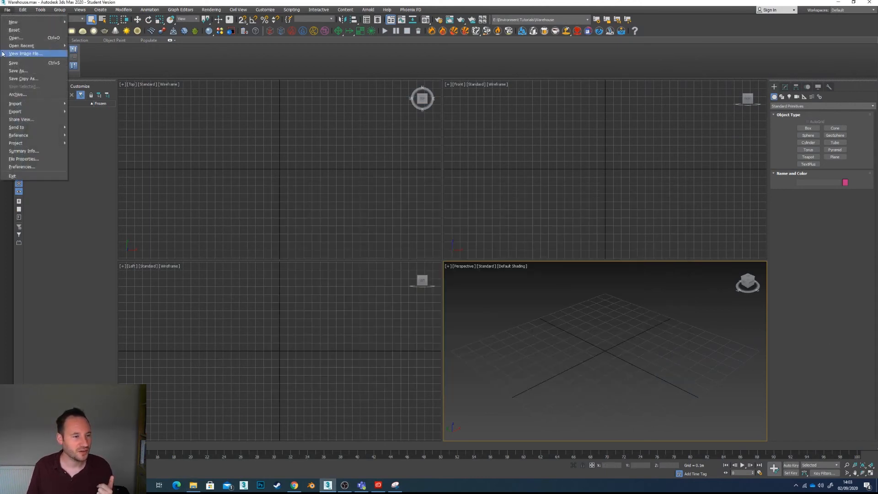
pyautogui.click(18, 71)
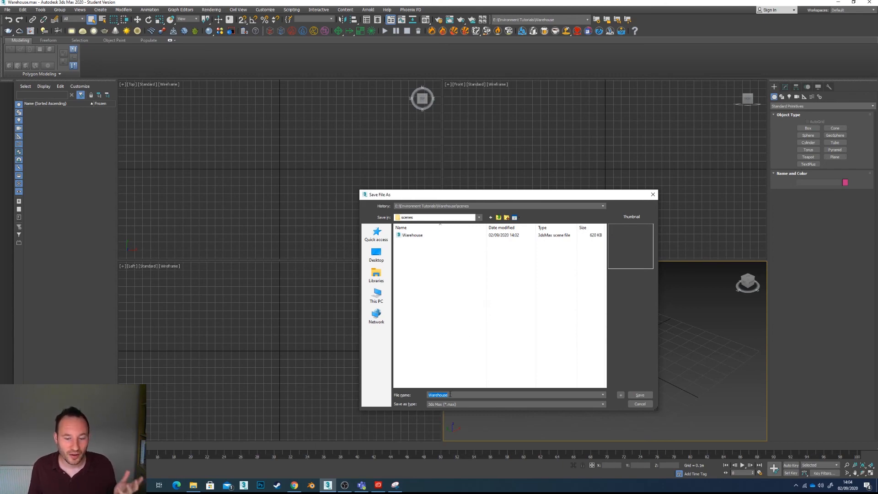
pyautogui.click(620, 396)
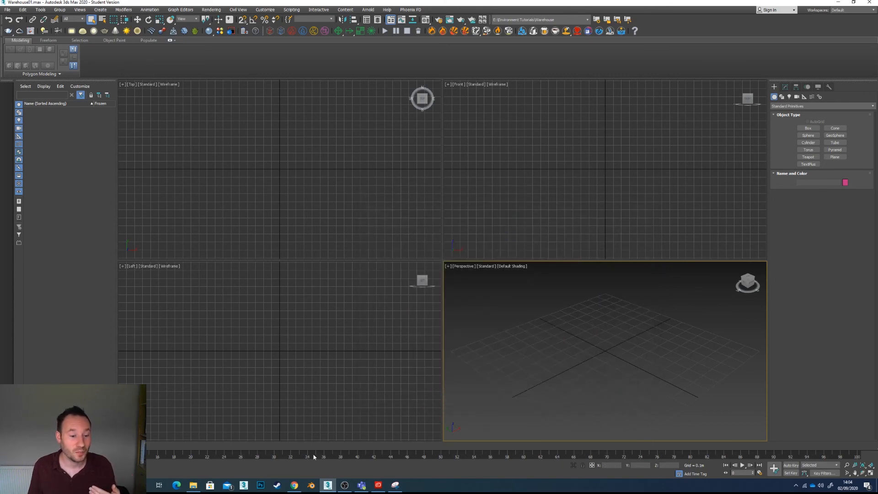
pyautogui.click(193, 485)
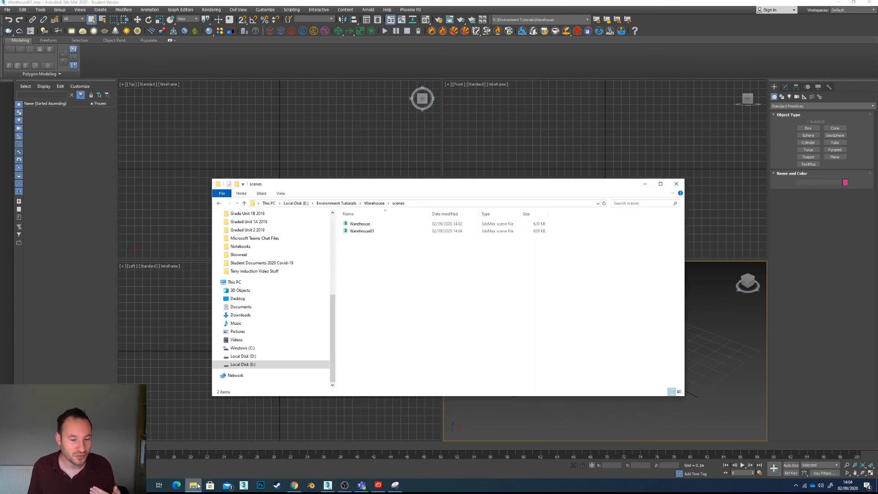
pyautogui.click(371, 232)
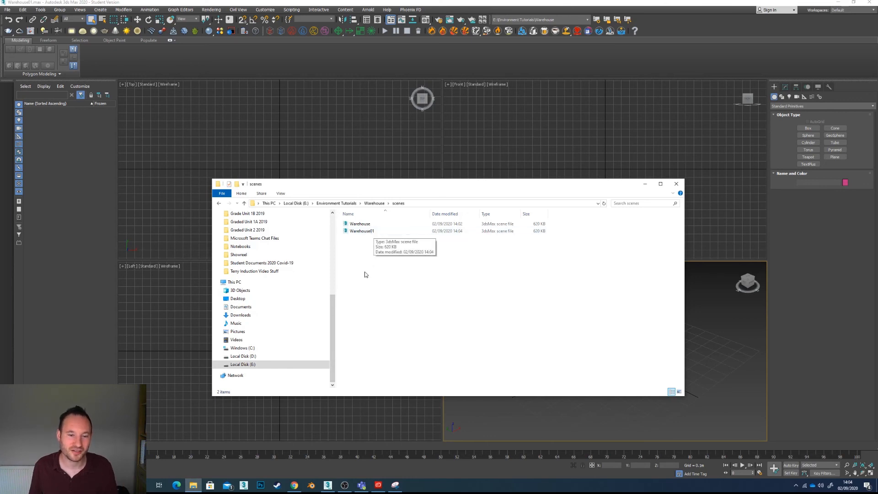